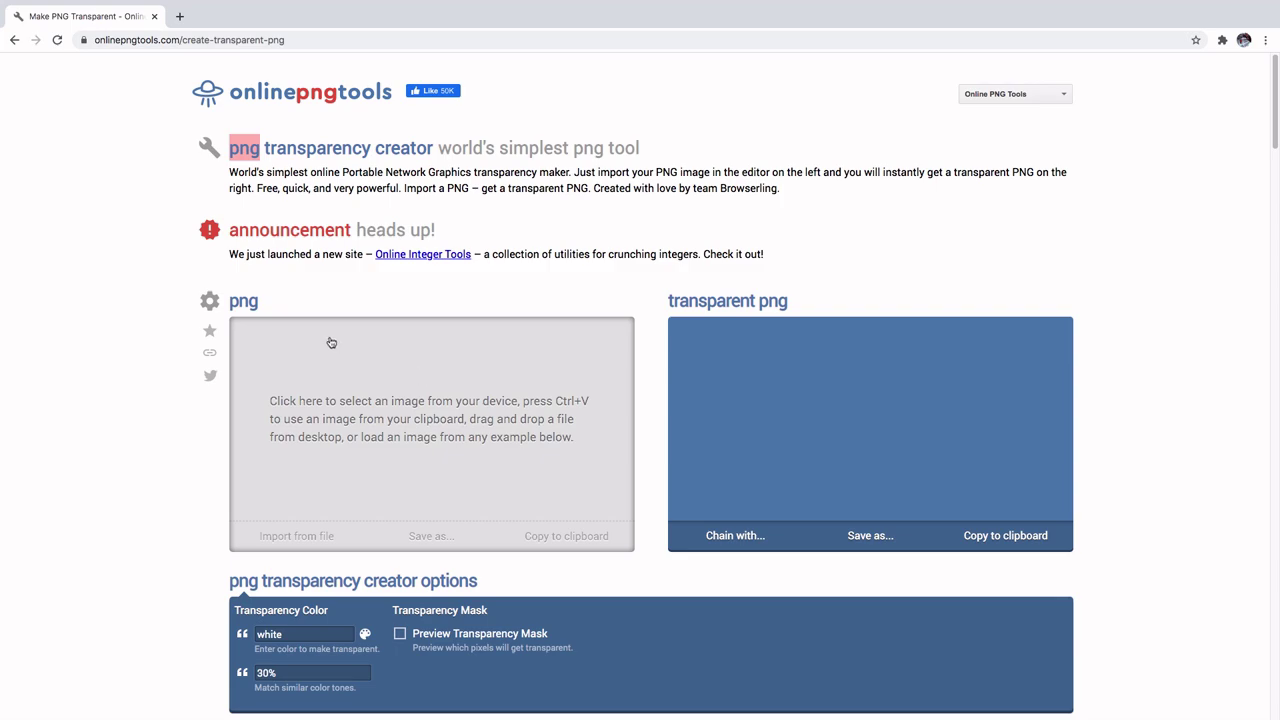
Paste the Home, Sweet, Home. image into onlinepngtools and download the transparent-background PNG
{"action": "key", "text": "ctrl+v"}
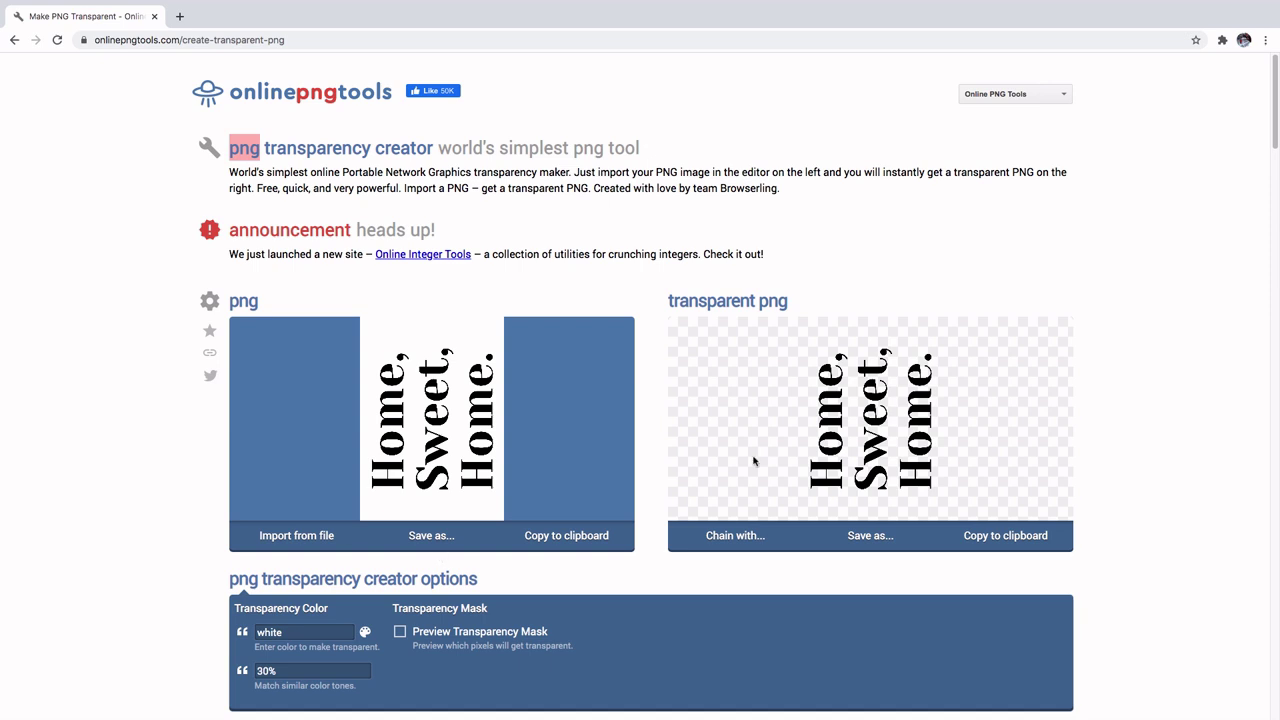
{"action": "left_click", "coordinate": [878, 537]}
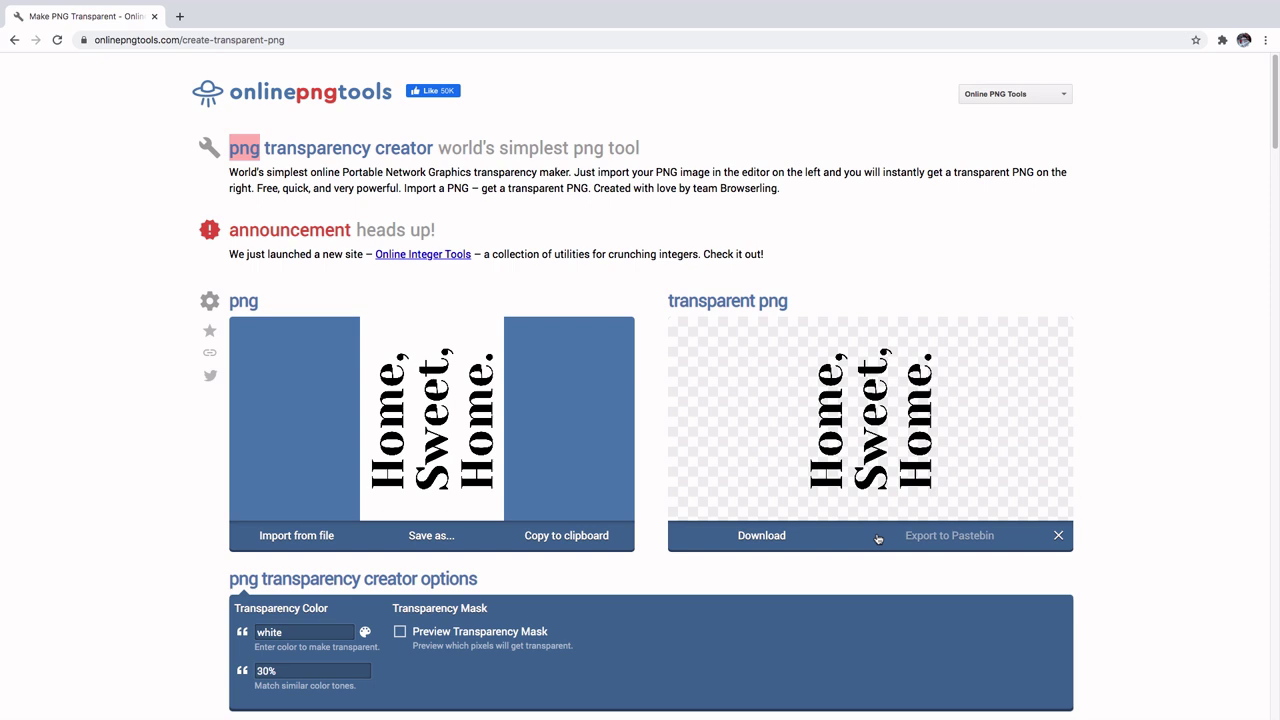
{"action": "left_click", "coordinate": [786, 540]}
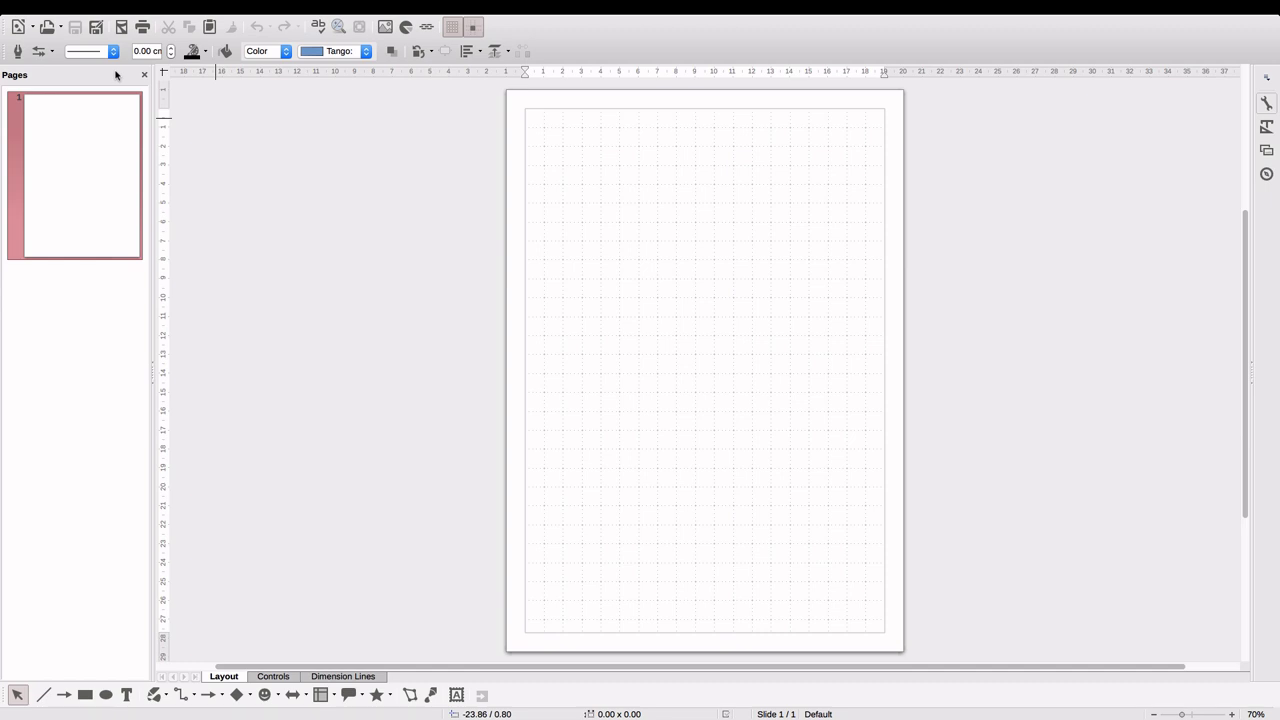
Switch the Draw page to A4 landscape, 29.70 × 21.00 cm, in Page Setup
{"action": "right_click", "coordinate": [522, 344]}
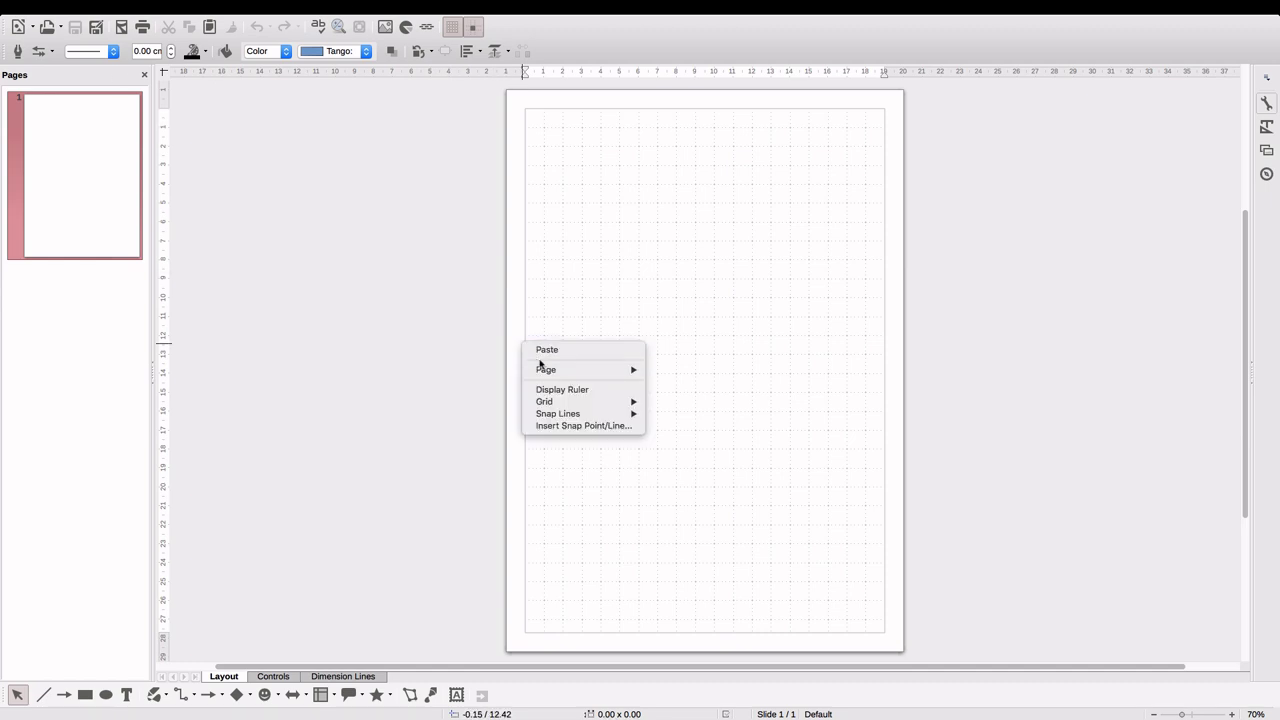
{"action": "mouse_move", "coordinate": [549, 376]}
{"action": "left_click", "coordinate": [670, 390]}
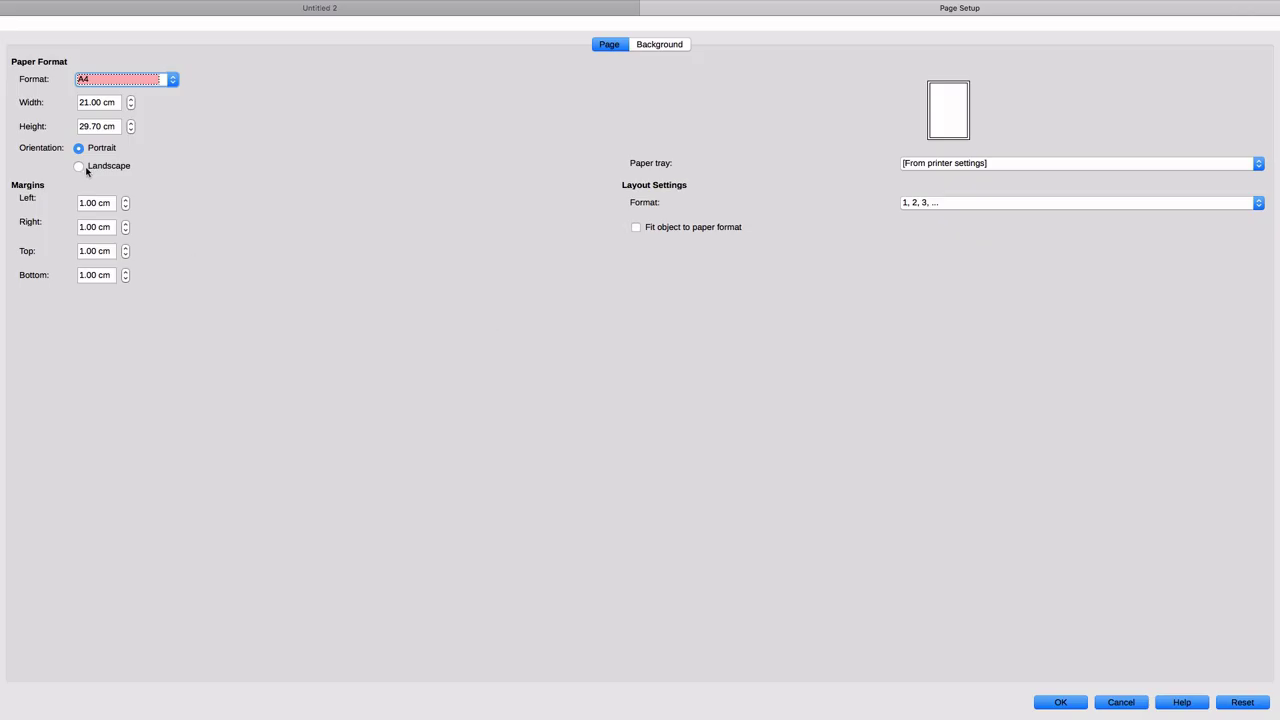
{"action": "left_click", "coordinate": [80, 167]}
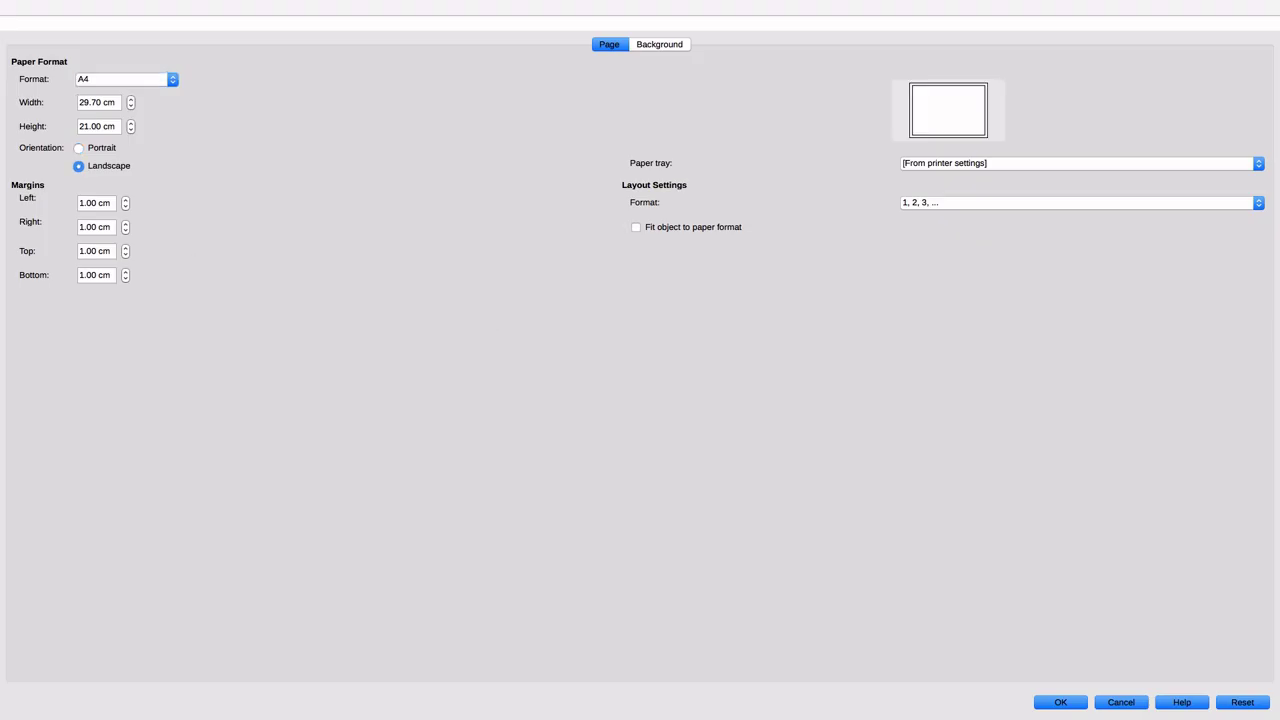
{"action": "left_click", "coordinate": [1061, 702]}
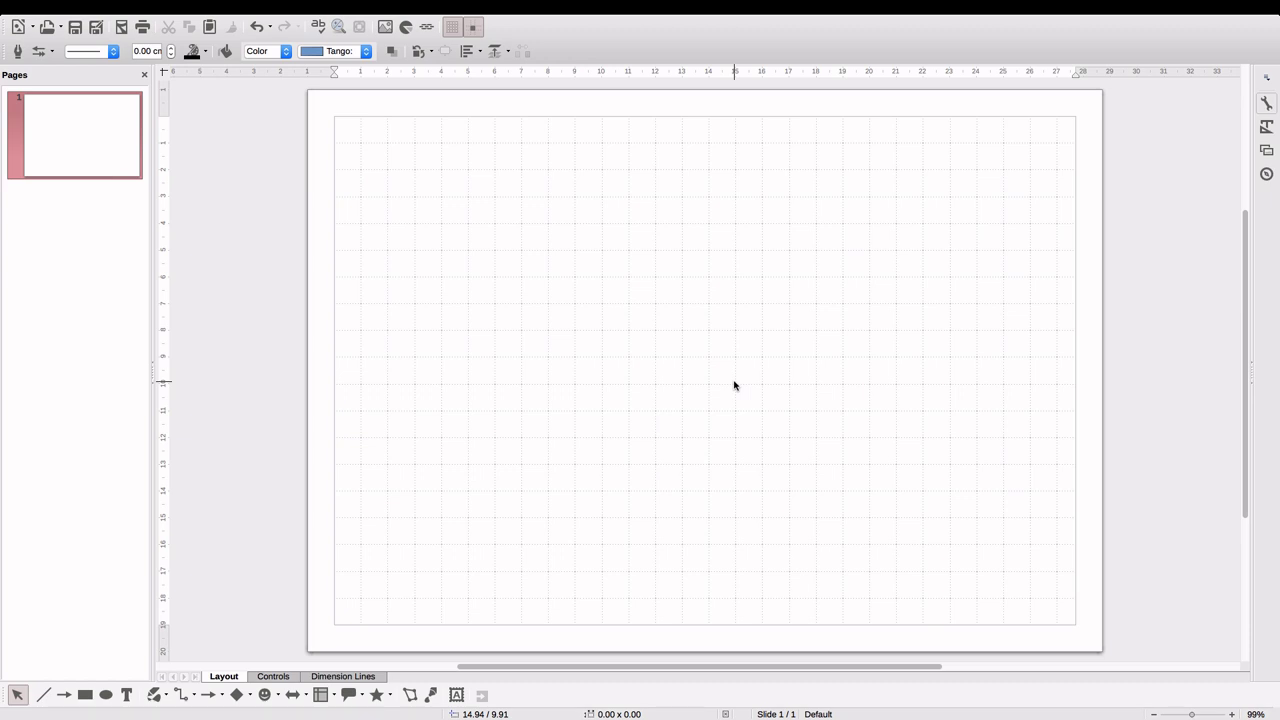
Paste the transparent image, shift it up-left, and rotate it 90° so the words read horizontally
{"action": "key", "text": "ctrl+v"}
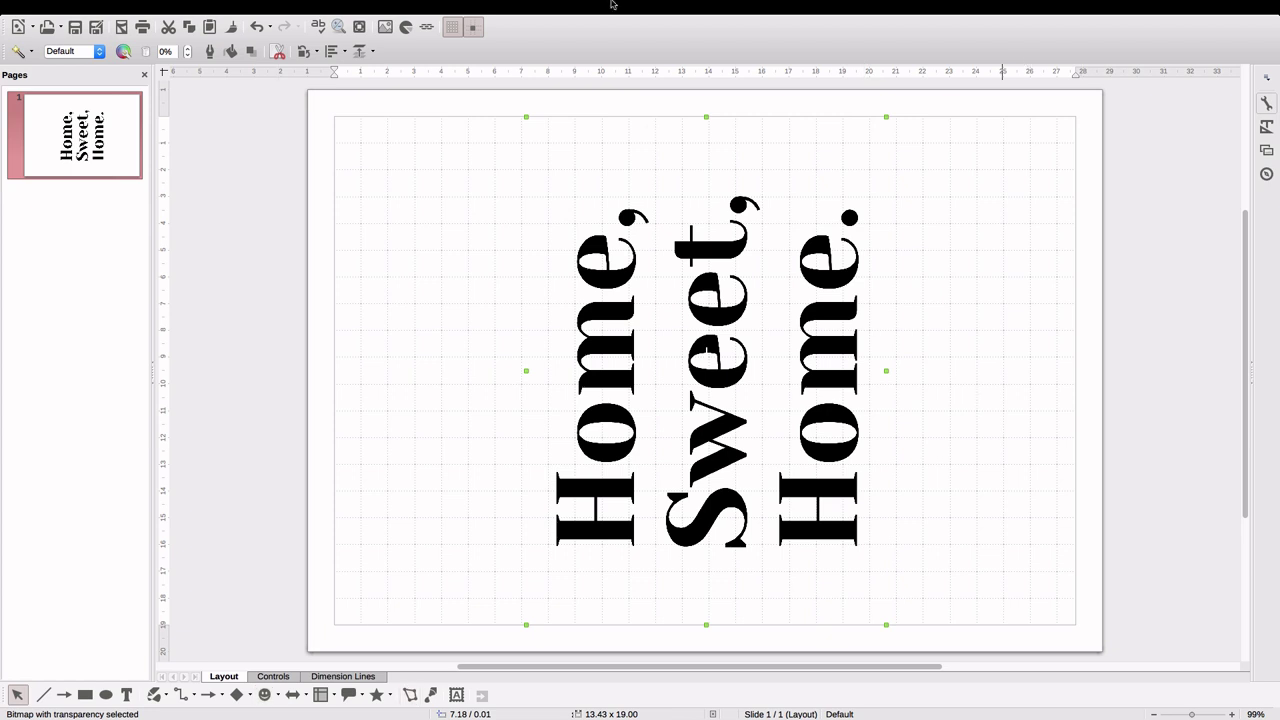
{"action": "left_click_drag", "start_coordinate": [714, 376], "coordinate": [648, 310]}
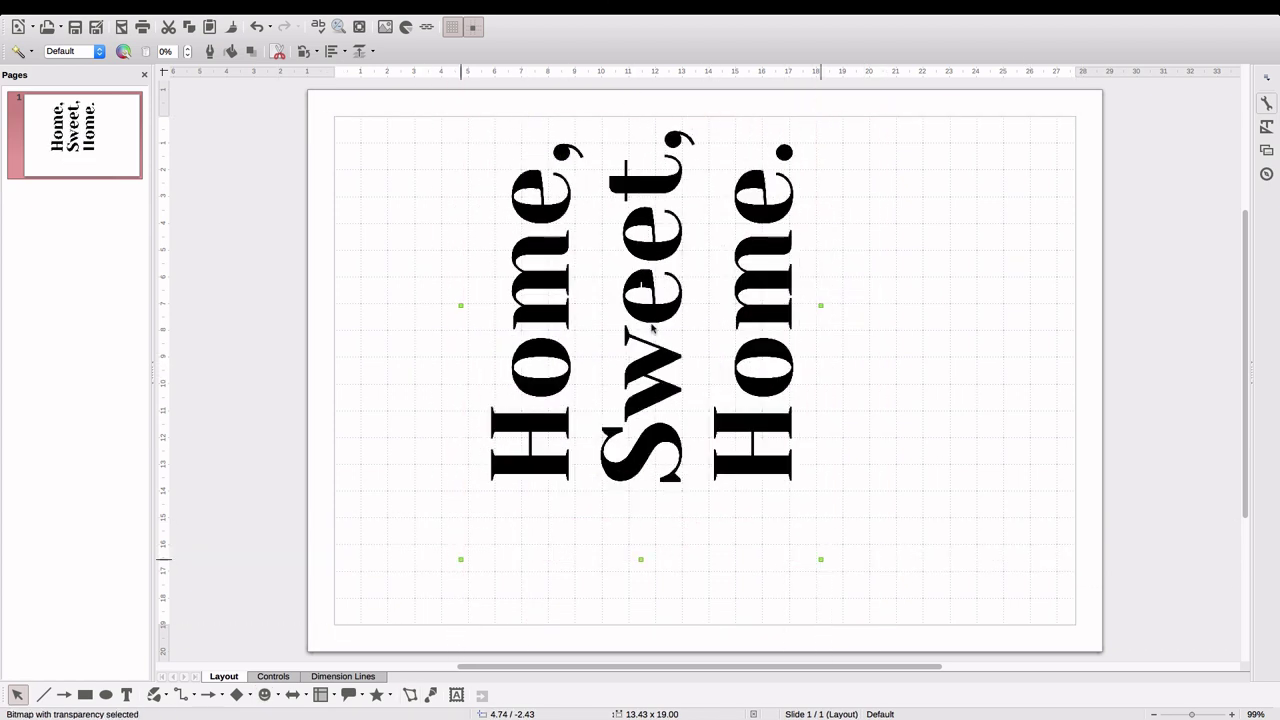
{"action": "left_click", "coordinate": [652, 320]}
{"action": "left_click_drag", "start_coordinate": [805, 560], "coordinate": [443, 449]}
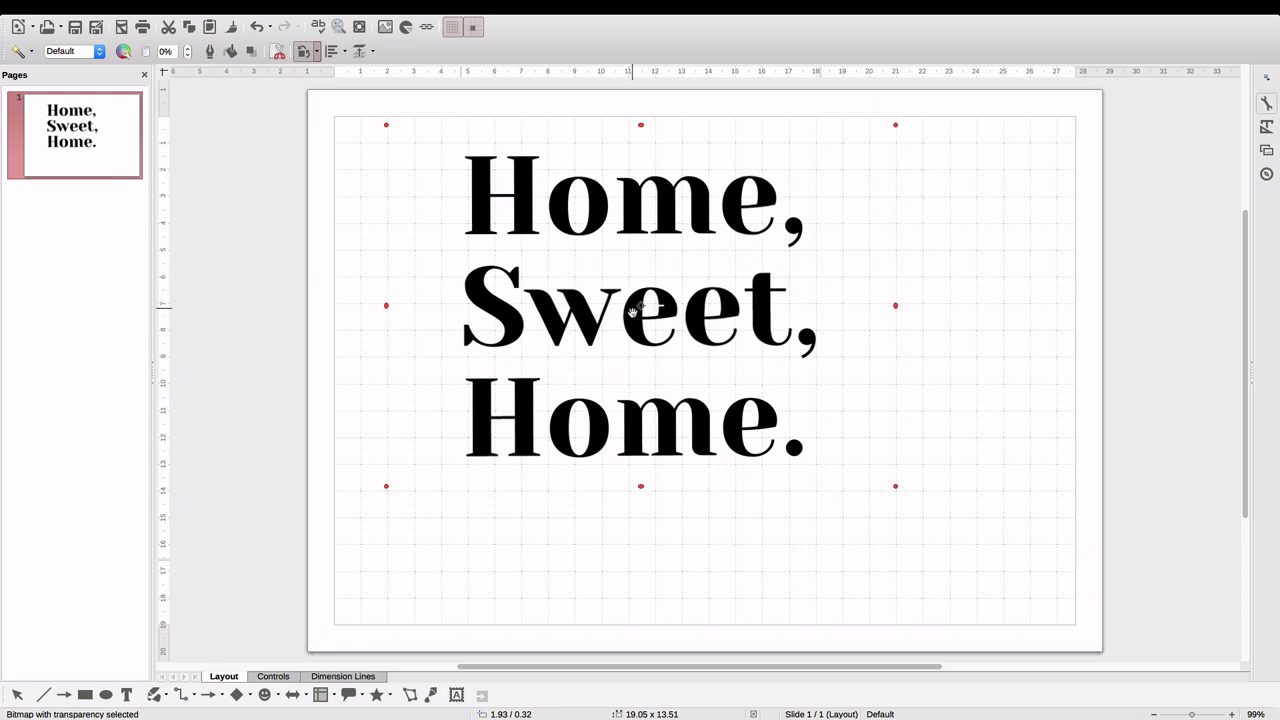
Reposition the lettering image and enlarge it from its corner to about 122%
{"action": "left_click_drag", "start_coordinate": [637, 320], "coordinate": [695, 378]}
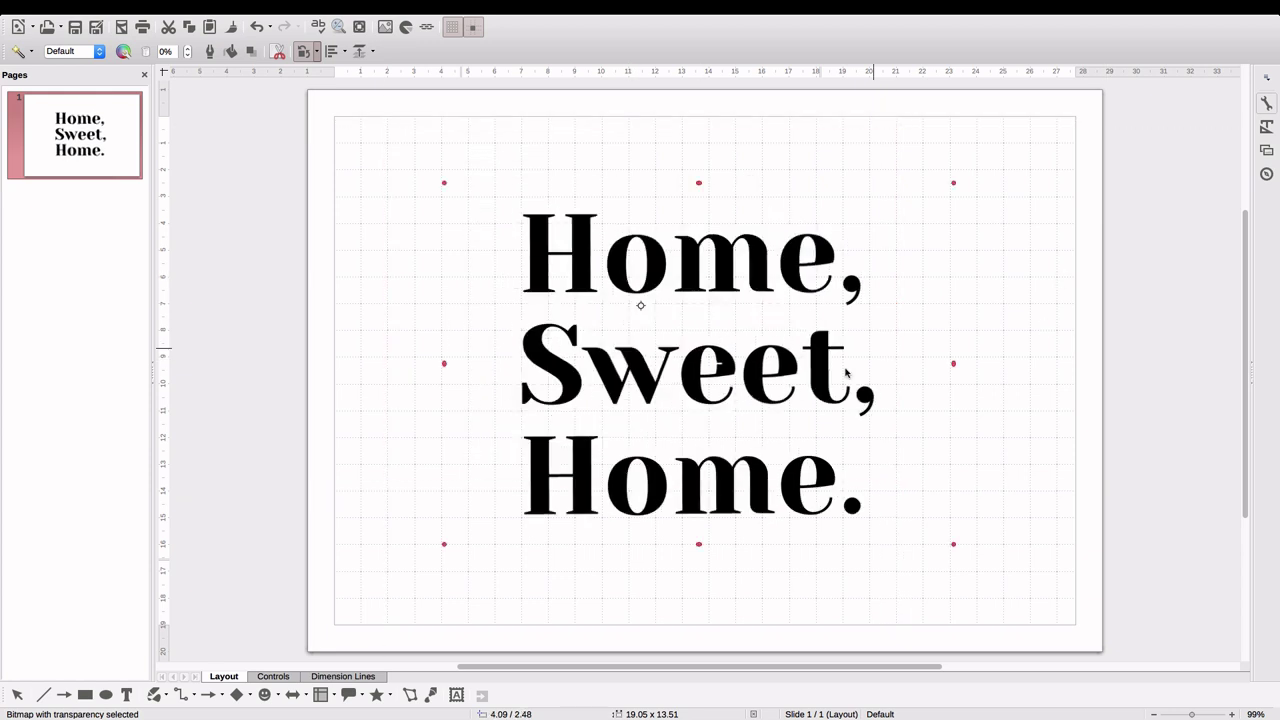
{"action": "left_click_drag", "start_coordinate": [583, 242], "coordinate": [576, 257]}
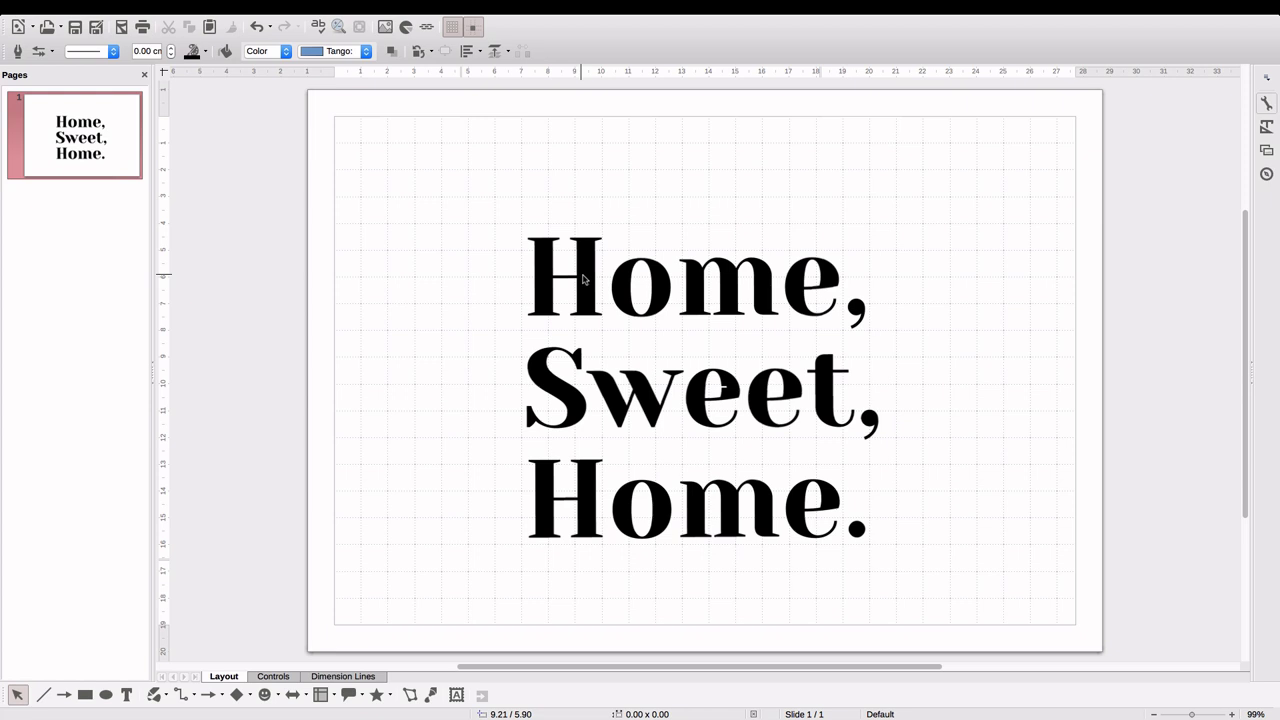
{"action": "left_click_drag", "start_coordinate": [584, 279], "coordinate": [449, 207]}
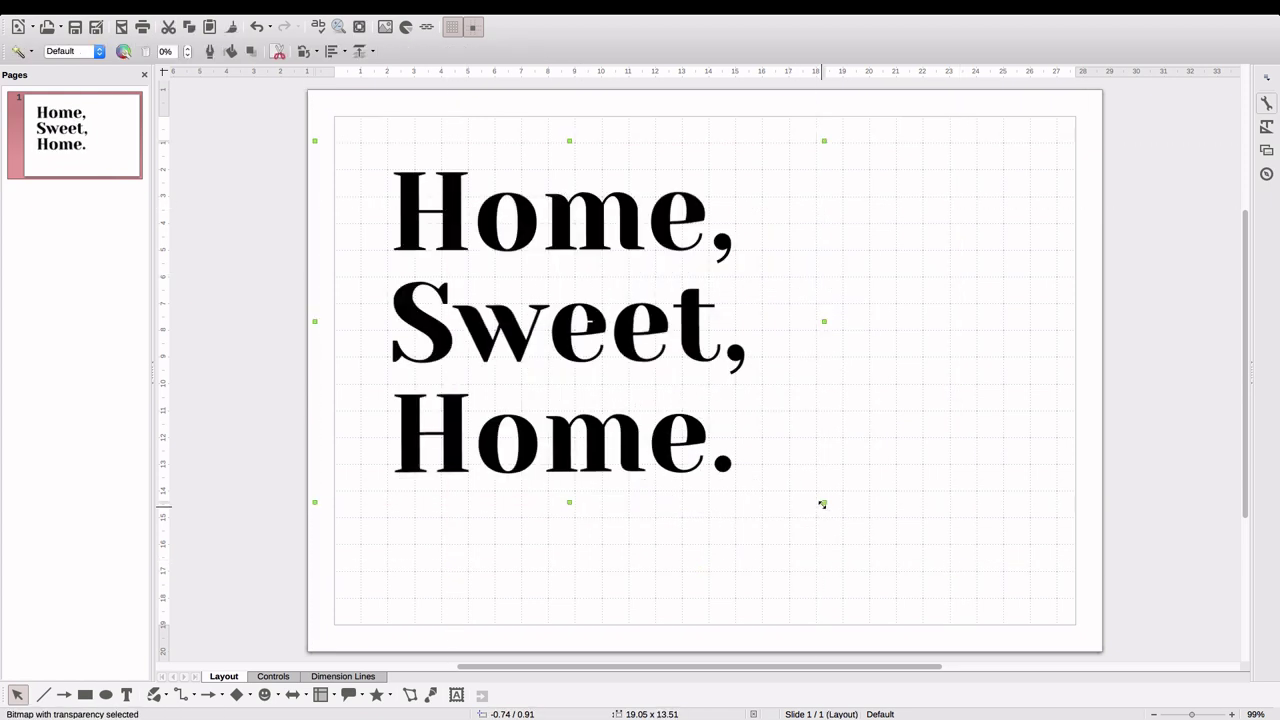
{"action": "left_click_drag", "start_coordinate": [824, 502], "coordinate": [945, 565]}
{"action": "left_click_drag", "start_coordinate": [1030, 606], "coordinate": [1065, 624]}
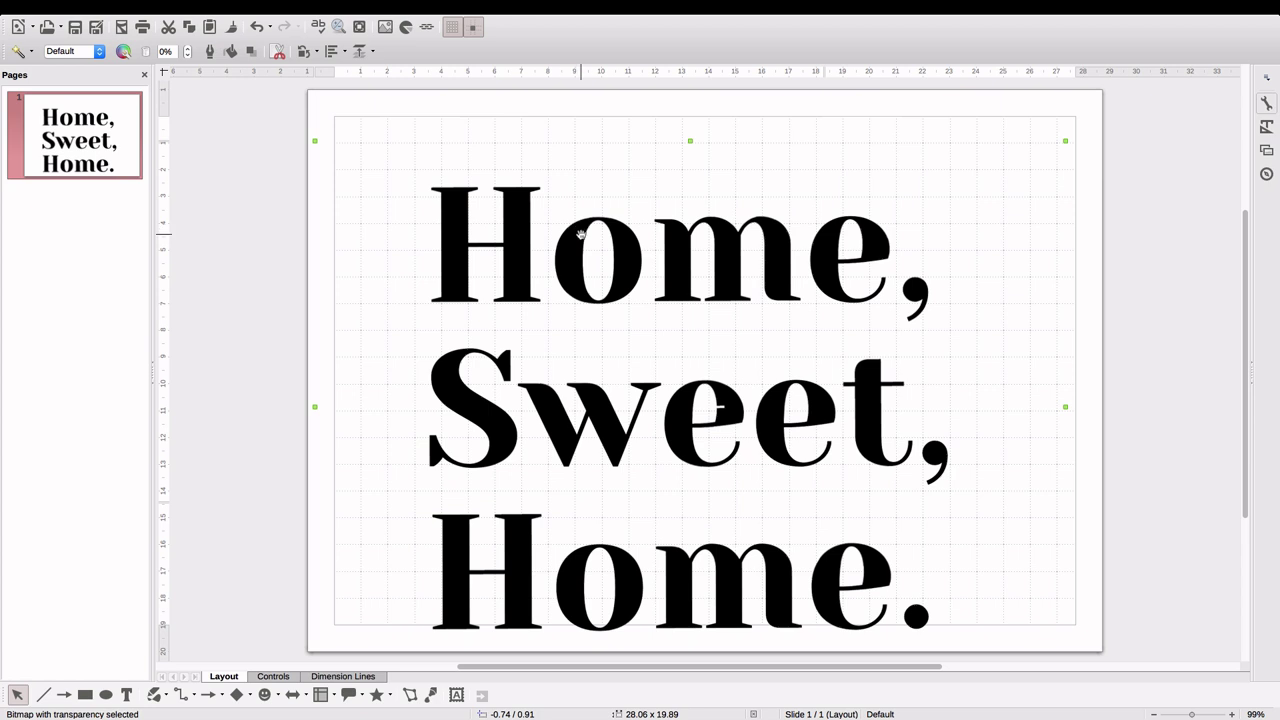
Centre the image horizontally and adjust it to 28.06 × 19.89 cm at position 0.27/0.44
{"action": "right_click", "coordinate": [581, 236]}
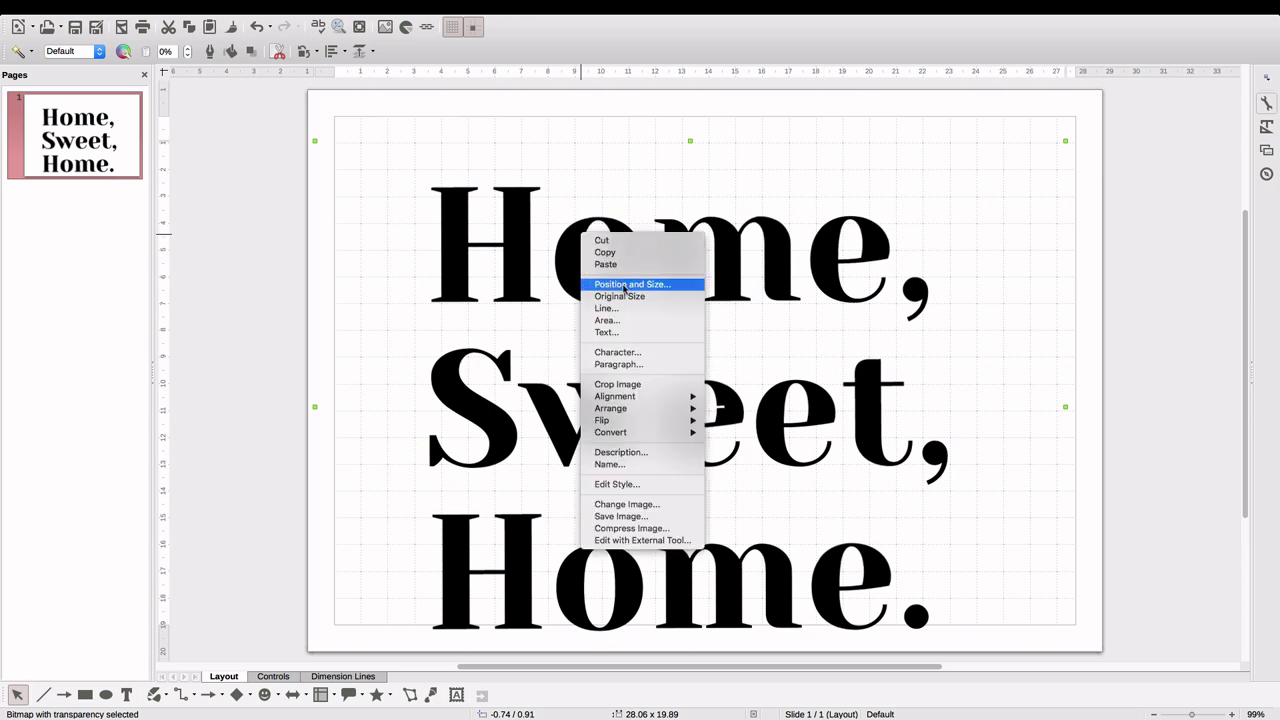
{"action": "mouse_move", "coordinate": [655, 406]}
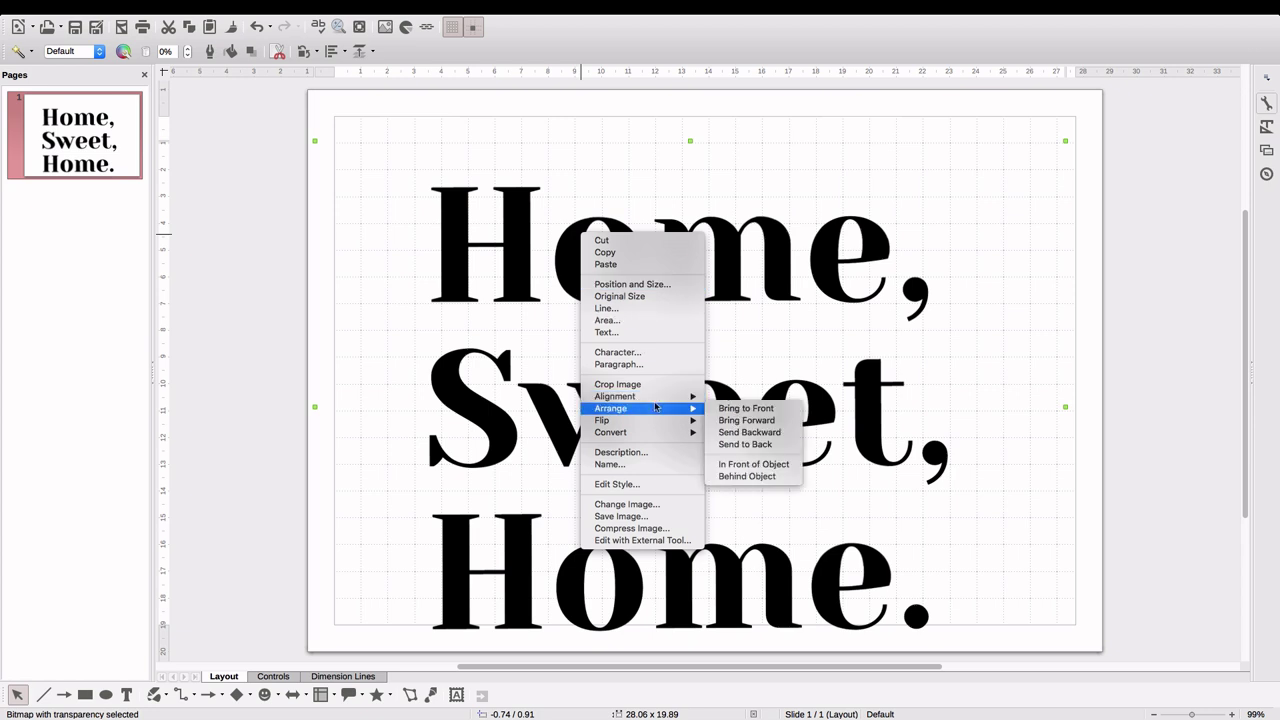
{"action": "left_click", "coordinate": [721, 410]}
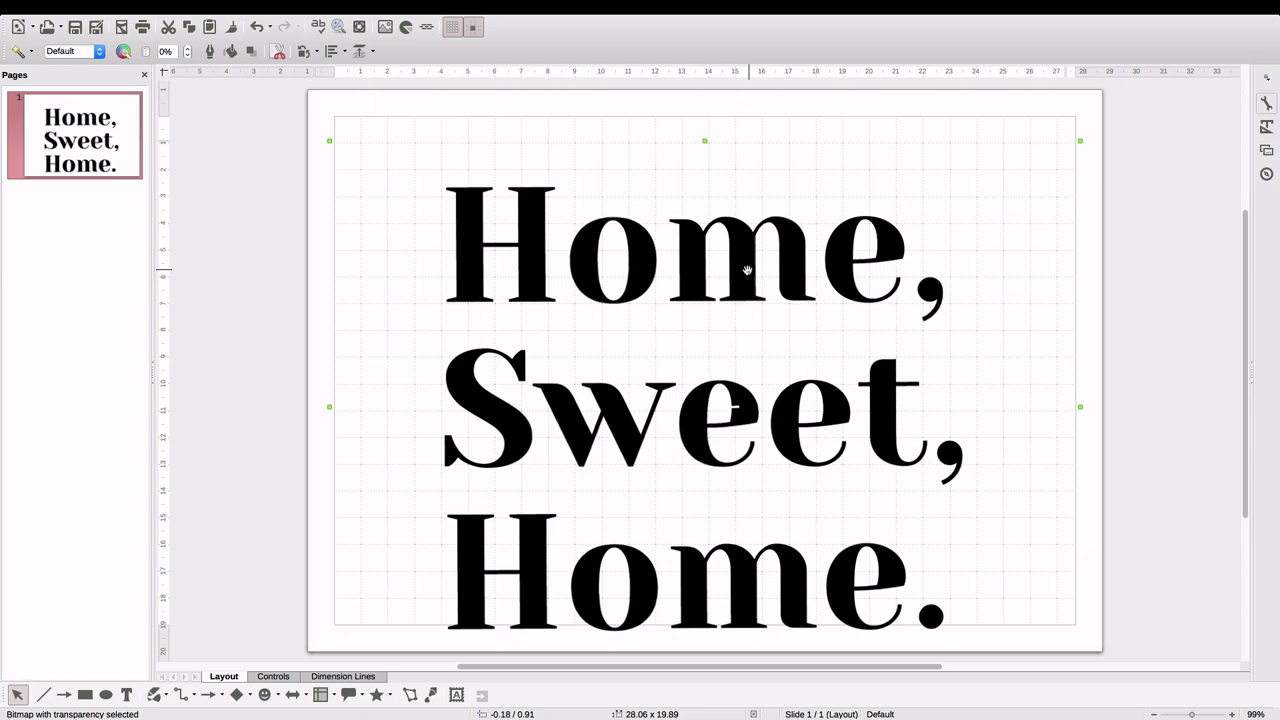
{"action": "left_click_drag", "start_coordinate": [745, 253], "coordinate": [745, 368]}
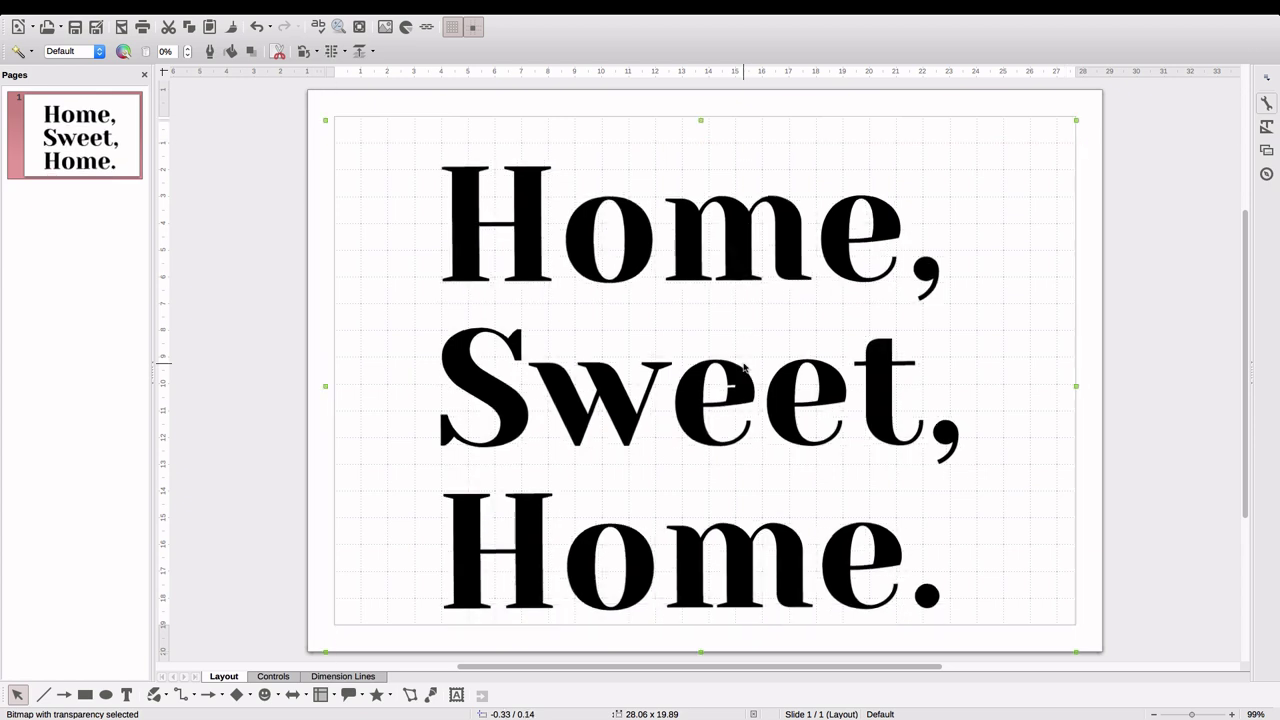
{"action": "left_click", "coordinate": [1202, 366]}
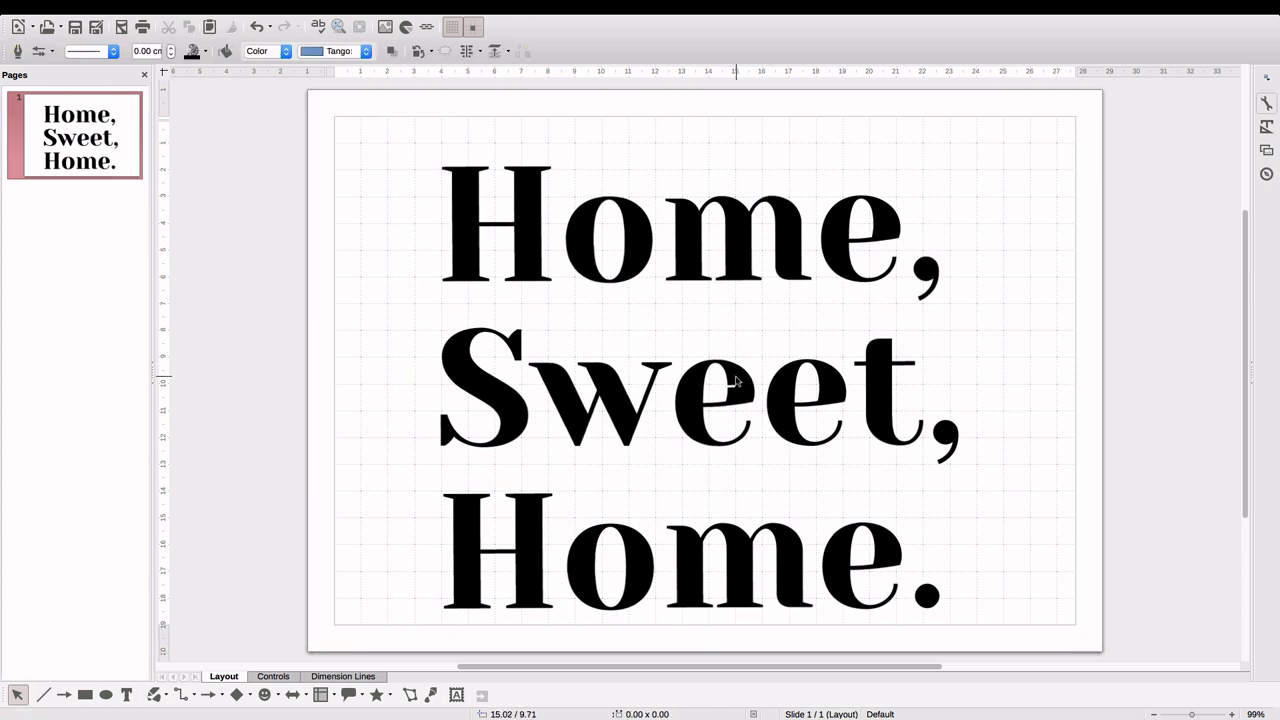
{"action": "left_click", "coordinate": [383, 222]}
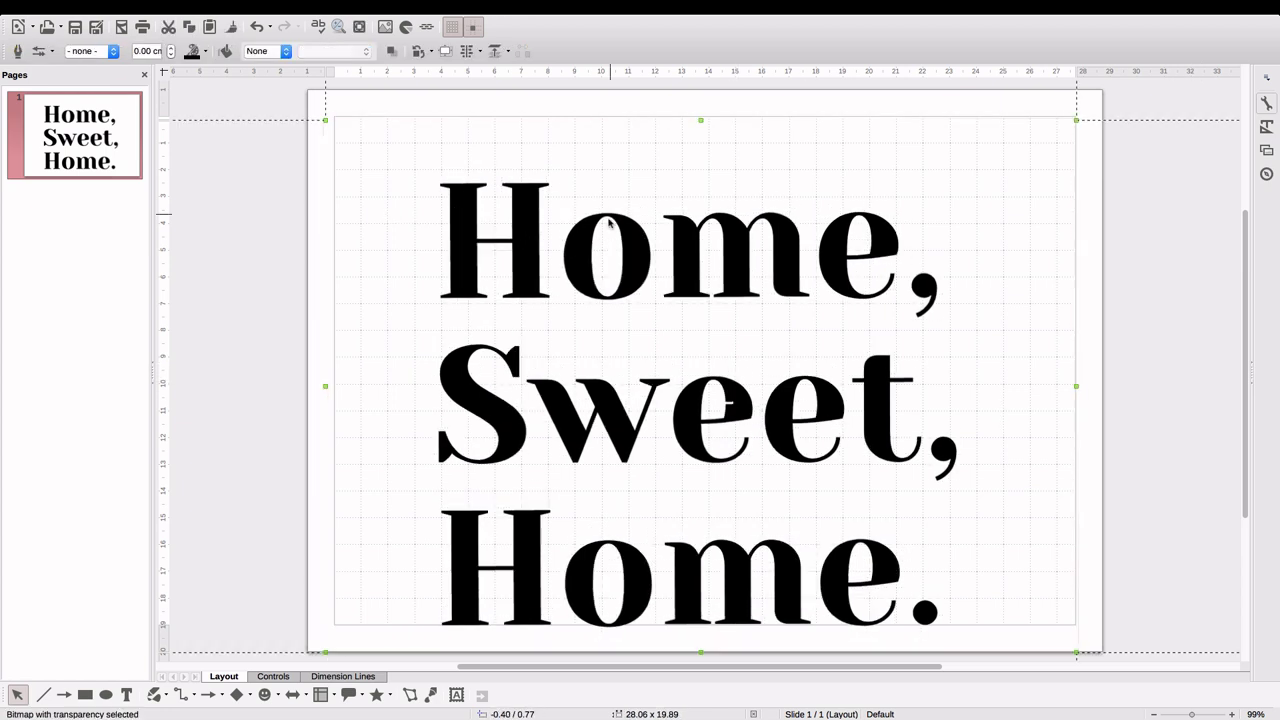
{"action": "left_click_drag", "start_coordinate": [607, 204], "coordinate": [605, 244]}
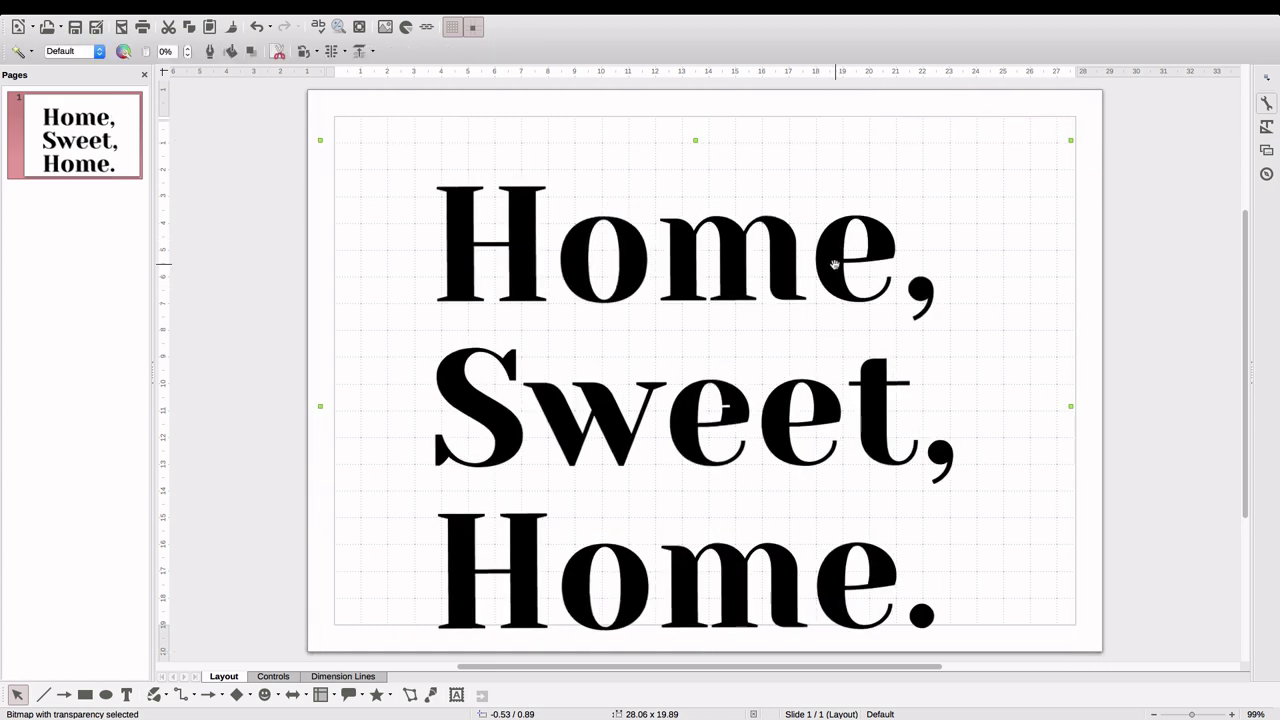
{"action": "left_click_drag", "start_coordinate": [697, 263], "coordinate": [86, 699]}
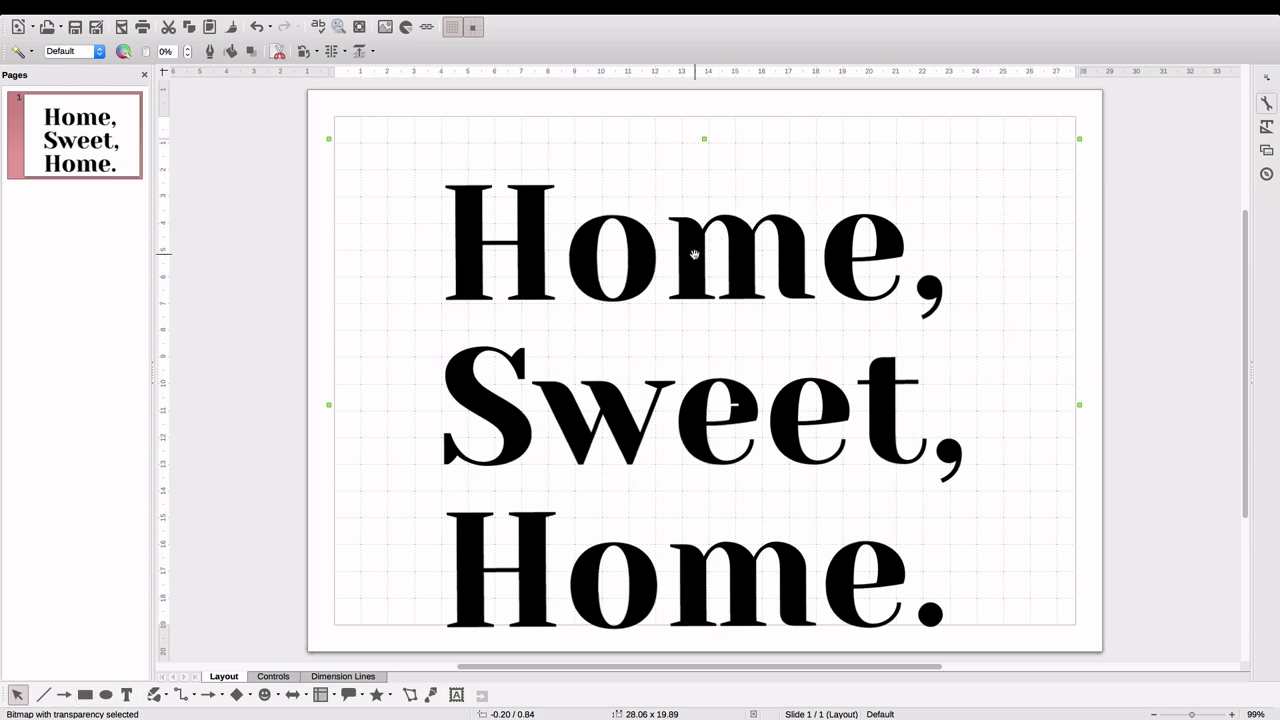
{"action": "left_click_drag", "start_coordinate": [701, 242], "coordinate": [719, 221]}
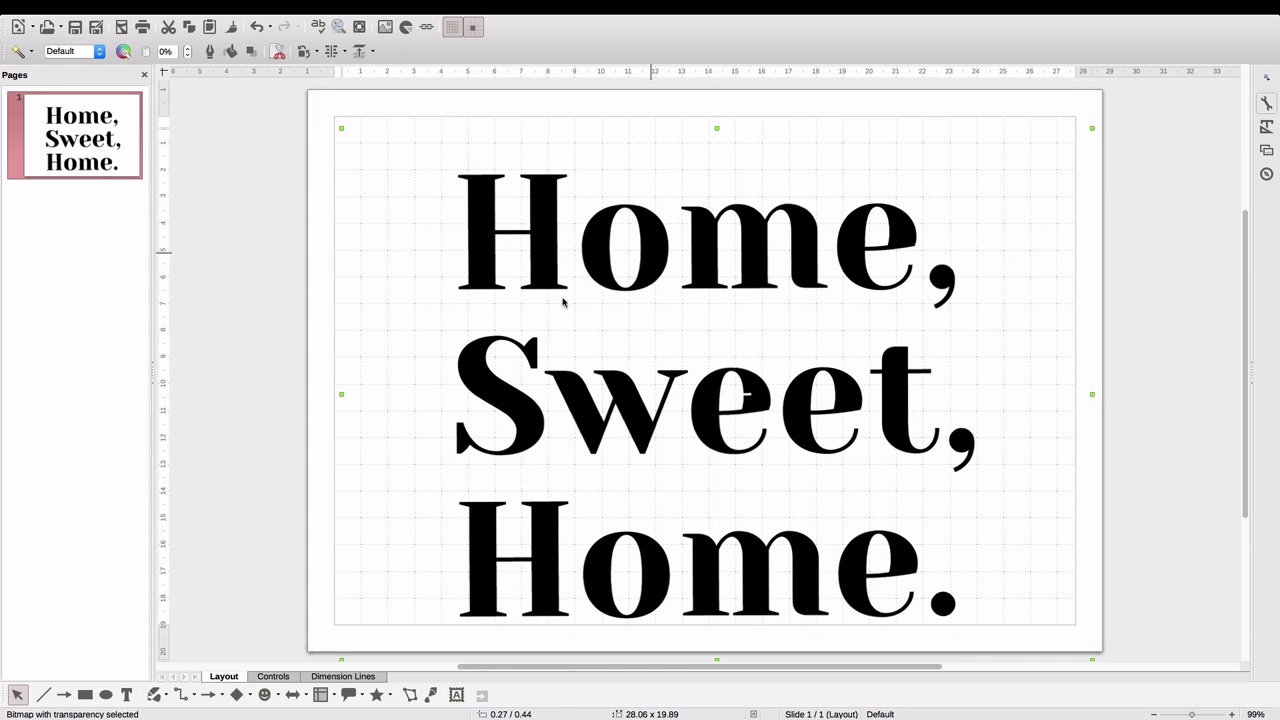
Draw a thin rectangle bar beside the lettering and give it a White fill
{"action": "left_click", "coordinate": [85, 694]}
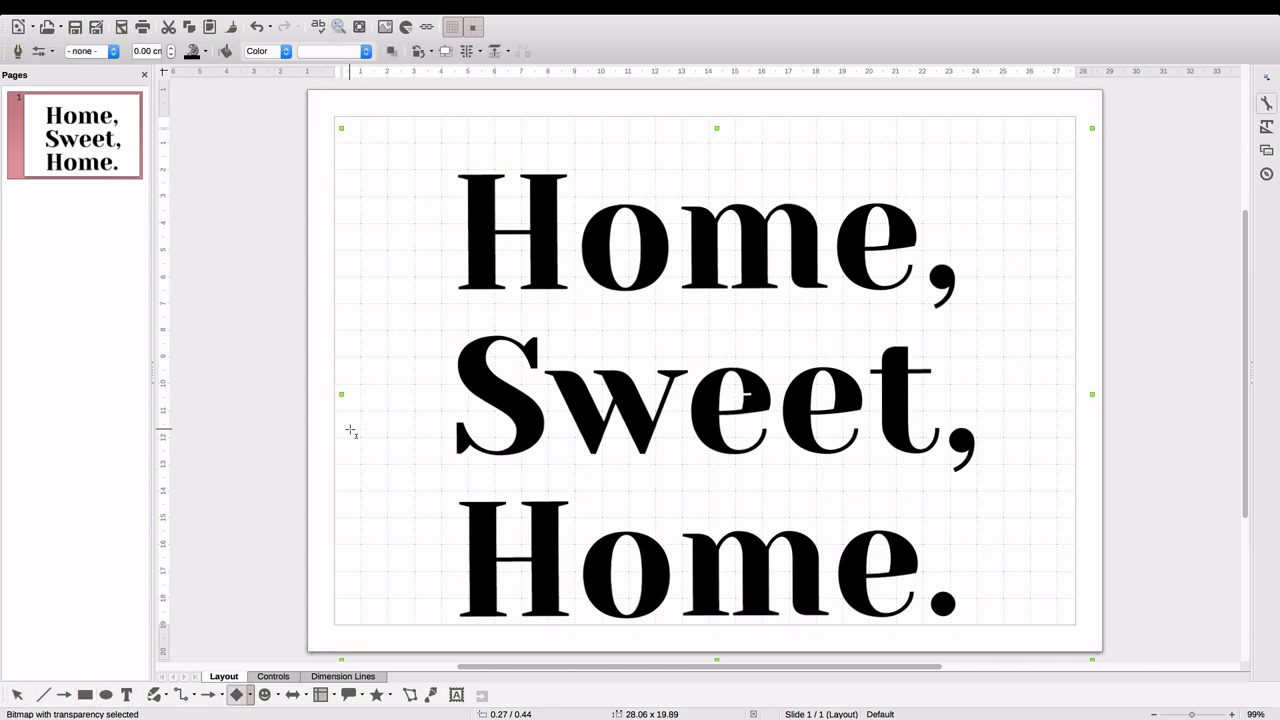
{"action": "mouse_move", "coordinate": [350, 430]}
{"action": "left_mouse_down"}
{"action": "mouse_move", "coordinate": [349, 480]}
{"action": "mouse_move", "coordinate": [298, 480]}
{"action": "mouse_move", "coordinate": [333, 473]}
{"action": "mouse_move", "coordinate": [325, 441]}
{"action": "mouse_move", "coordinate": [331, 455]}
{"action": "mouse_move", "coordinate": [354, 443]}
{"action": "mouse_move", "coordinate": [344, 462]}
{"action": "left_mouse_up"}
{"action": "left_click", "coordinate": [343, 52]}
{"action": "scroll", "coordinate": [341, 145], "scroll_direction": "up", "scroll_amount": 10}
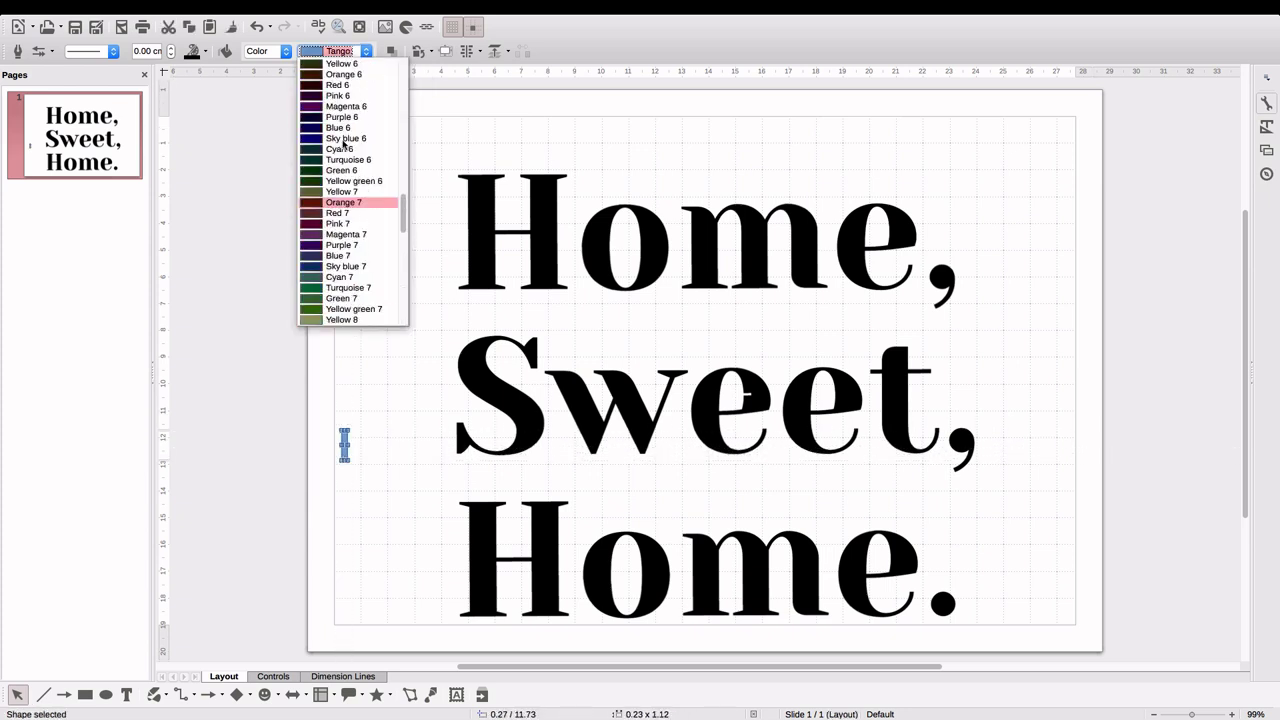
{"action": "scroll", "coordinate": [341, 145], "scroll_direction": "up", "scroll_amount": 5}
{"action": "left_click", "coordinate": [340, 74]}
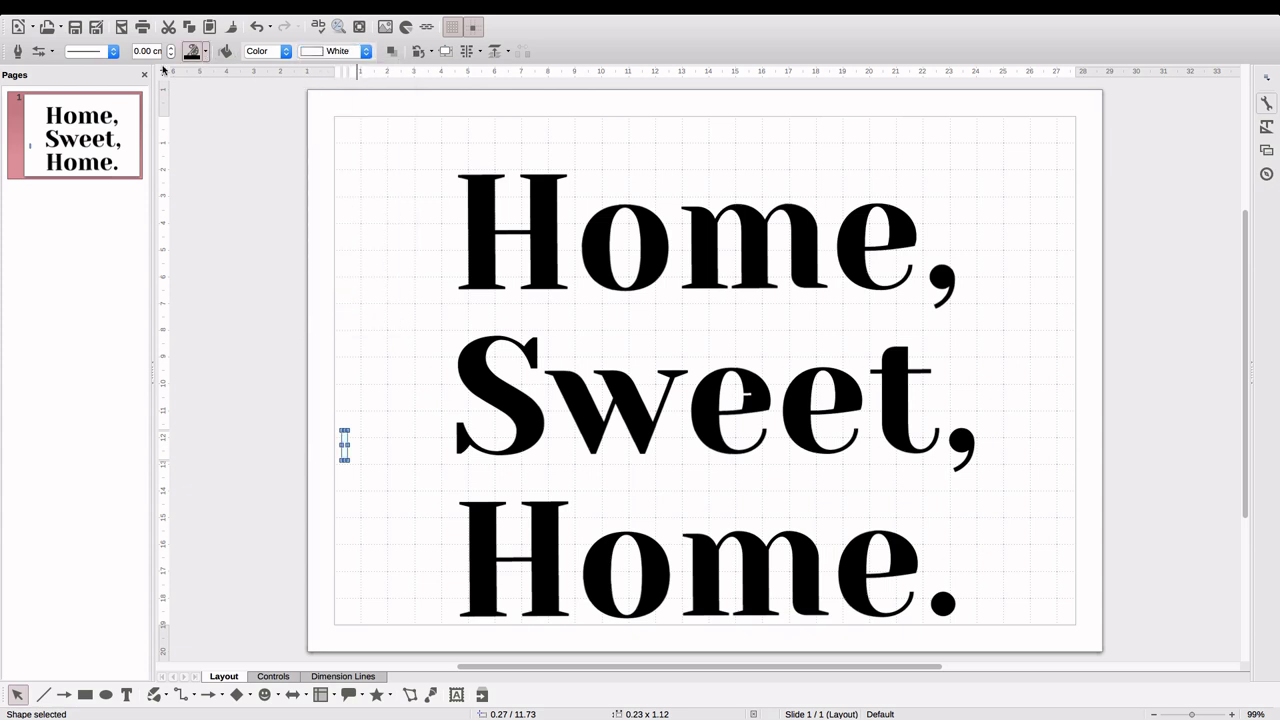
Make the bar's outline White and resize it to bridge the letters
{"action": "left_click", "coordinate": [206, 52]}
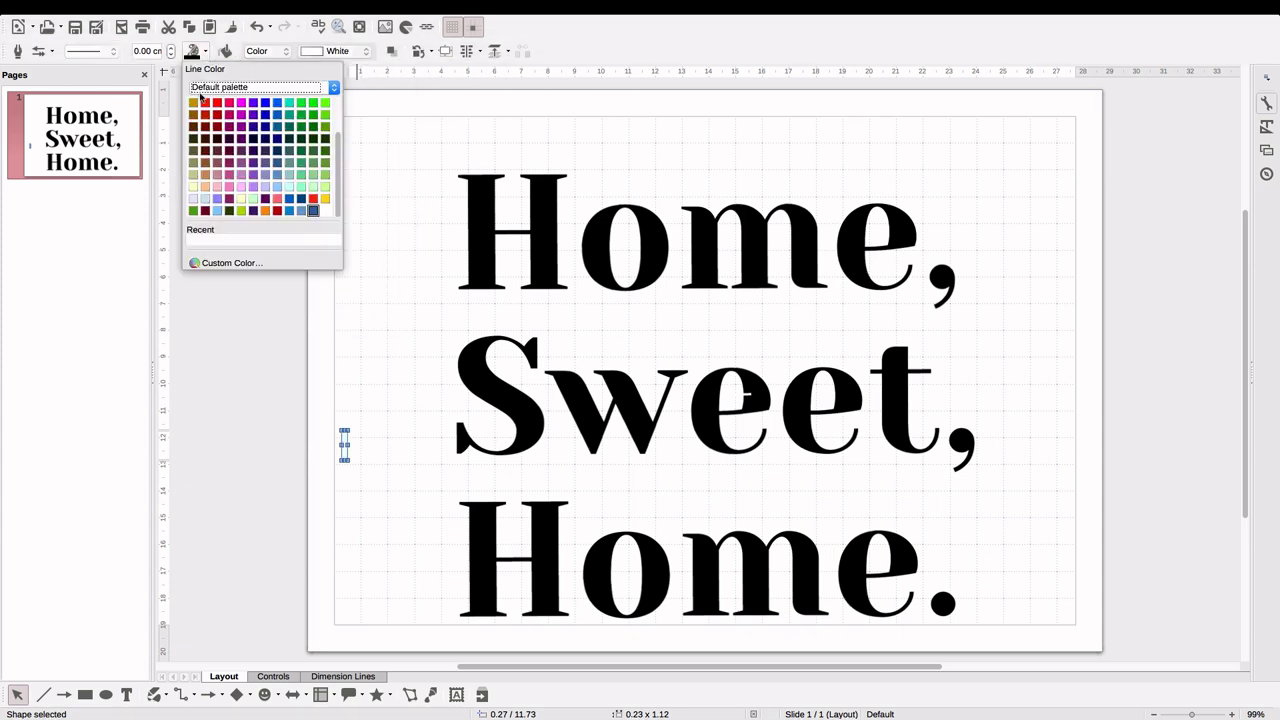
{"action": "scroll", "coordinate": [202, 100], "scroll_direction": "up", "scroll_amount": 3}
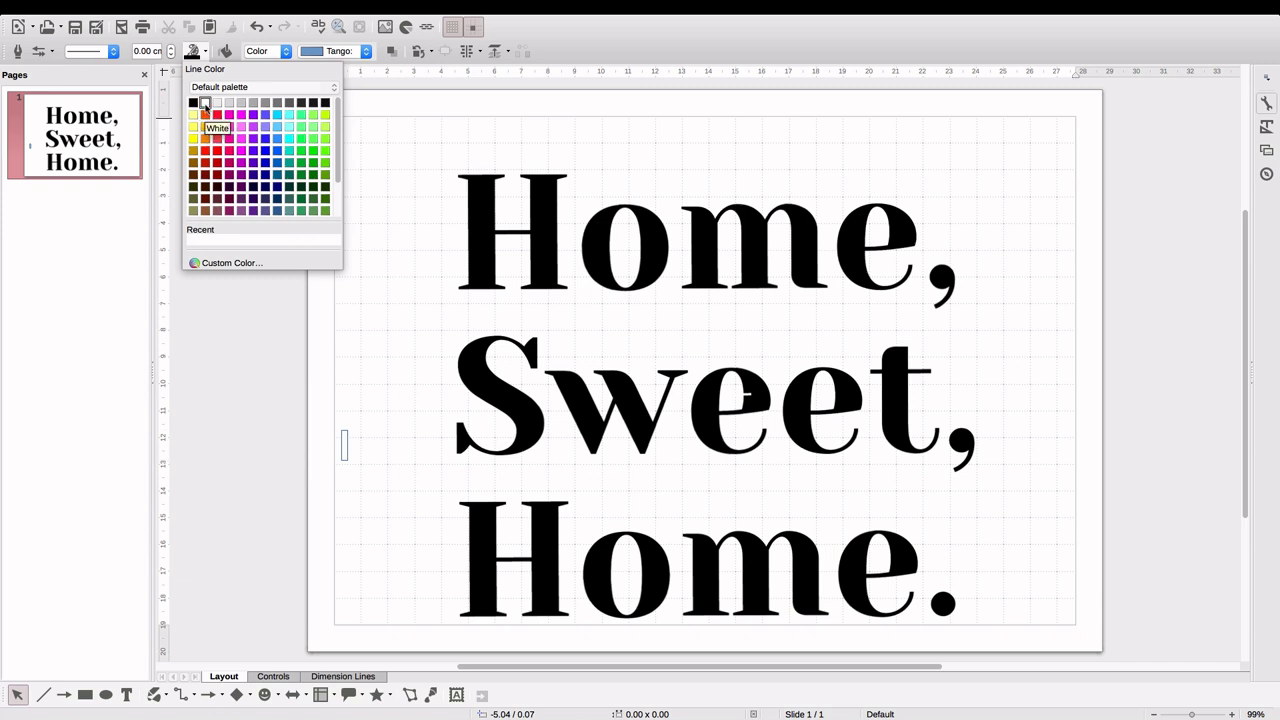
{"action": "left_click", "coordinate": [205, 104]}
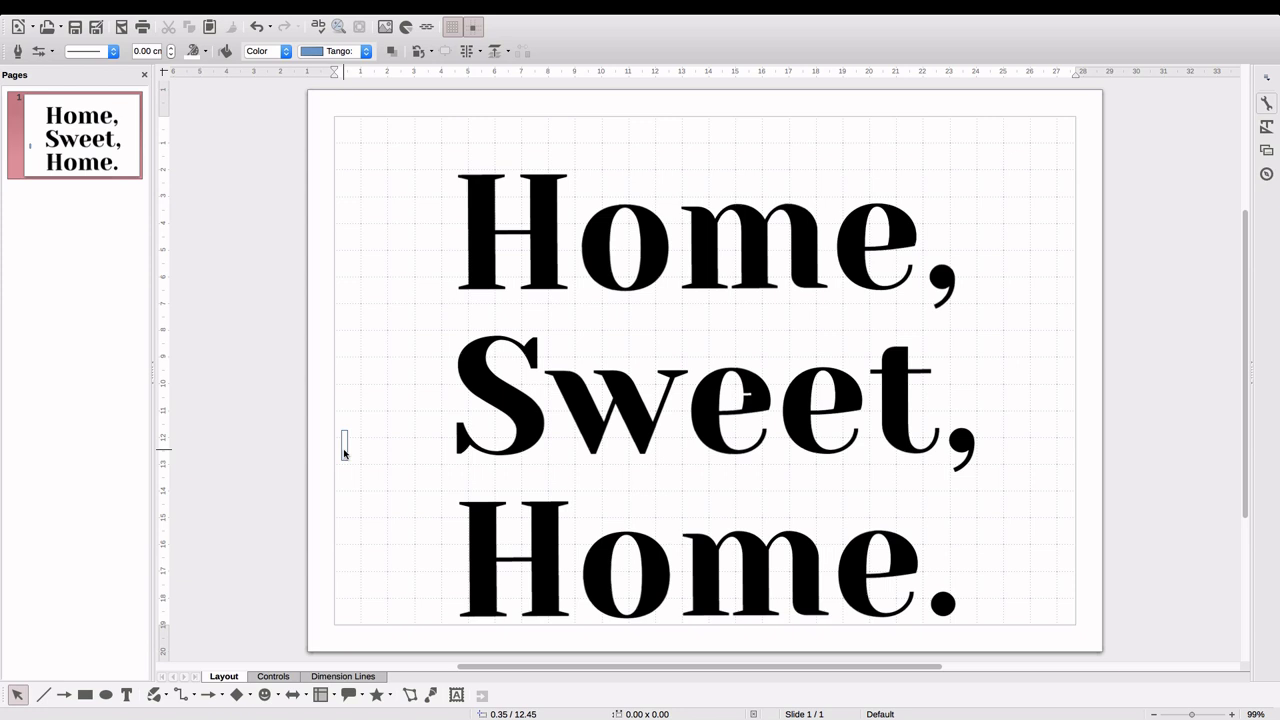
{"action": "left_click_drag", "start_coordinate": [344, 453], "coordinate": [627, 202]}
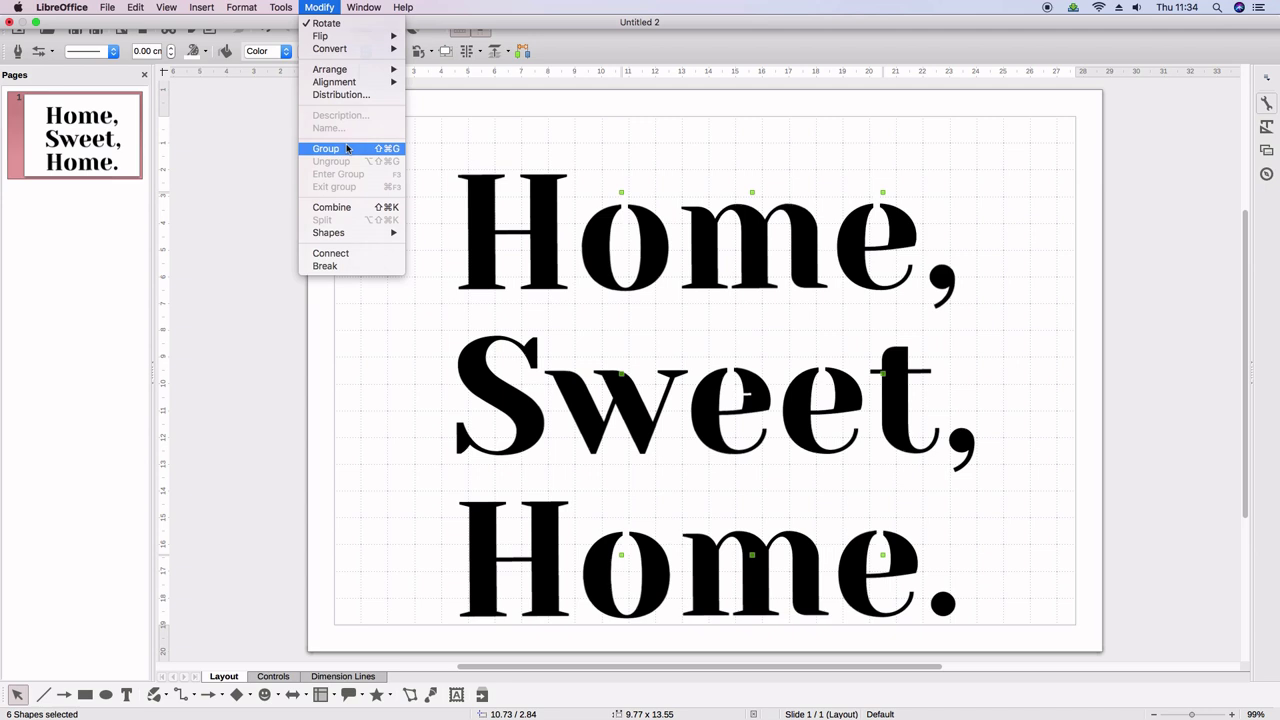
Group the six white bridges into one object and open the File menu for export
{"action": "left_click", "coordinate": [347, 148]}
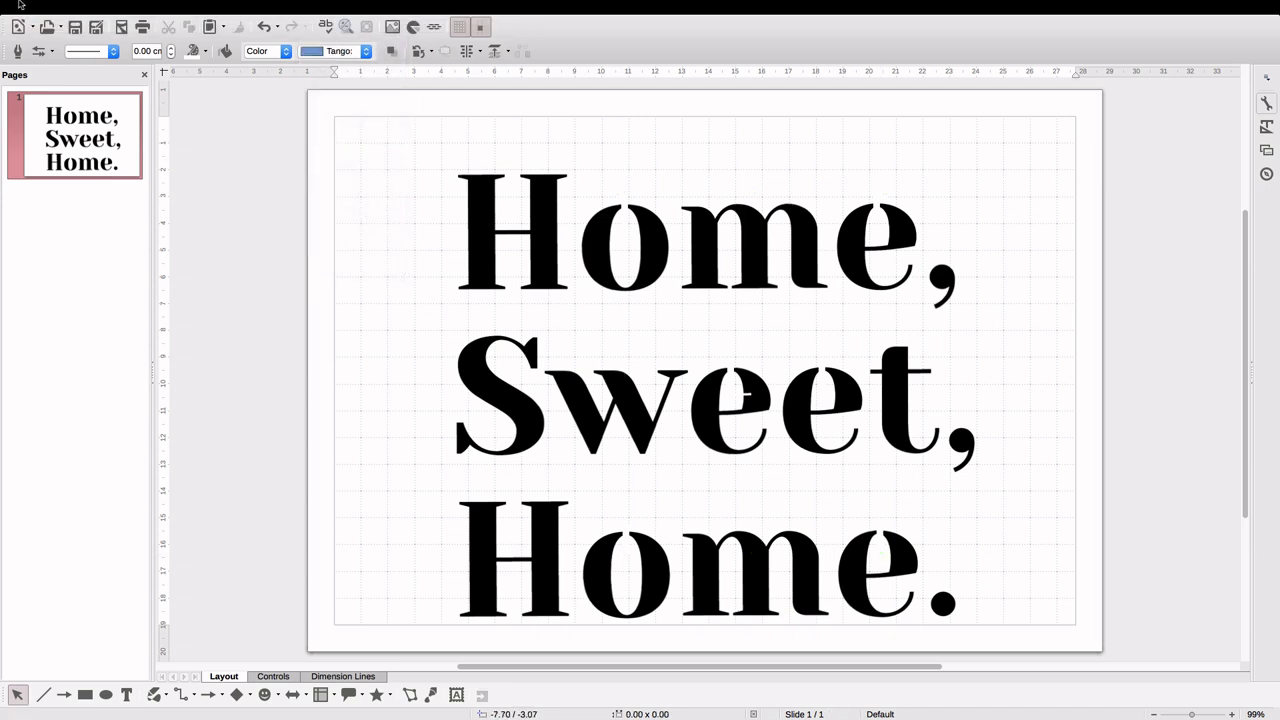
{"action": "mouse_move", "coordinate": [31, 14]}
{"action": "left_click", "coordinate": [107, 7]}
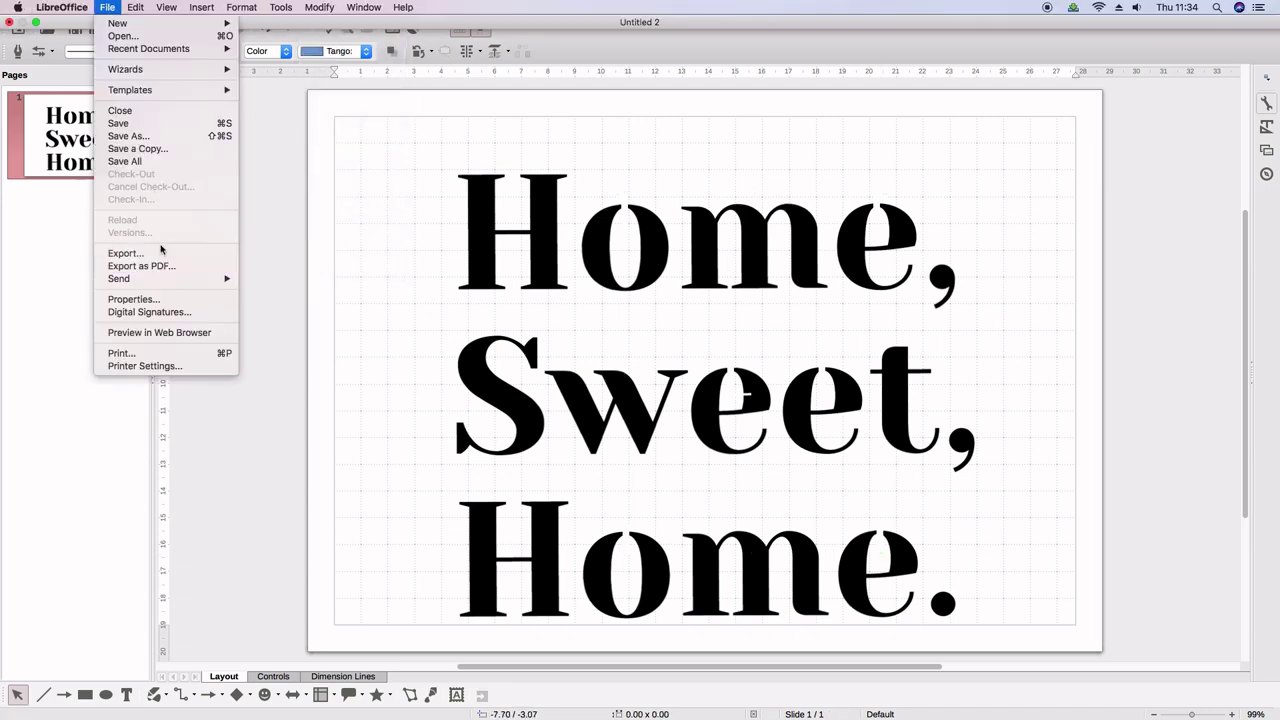